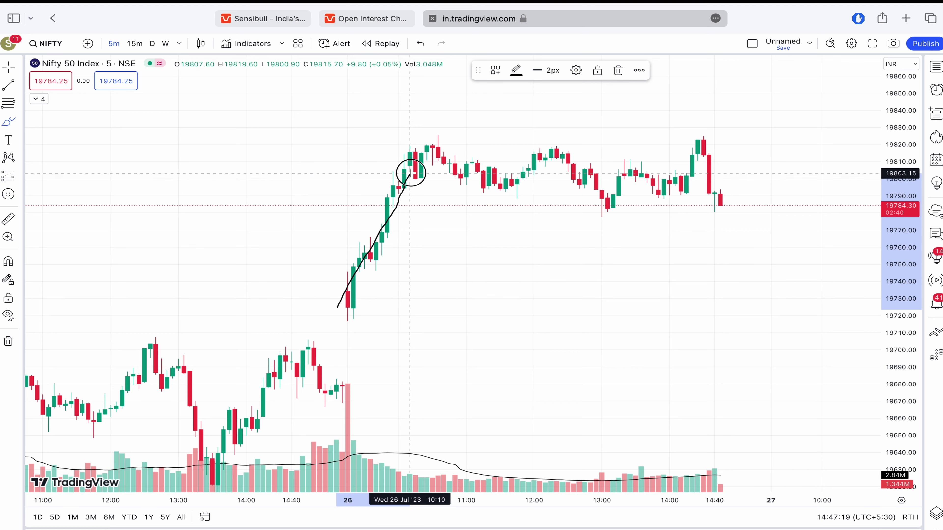
Switch to Sensibull's Multi Strike OI page and plot open interest for the 3 AUG 19700 CE and 3 AUG 19700 PE strikes.
{"action": "left_click", "coordinate": [362, 20]}
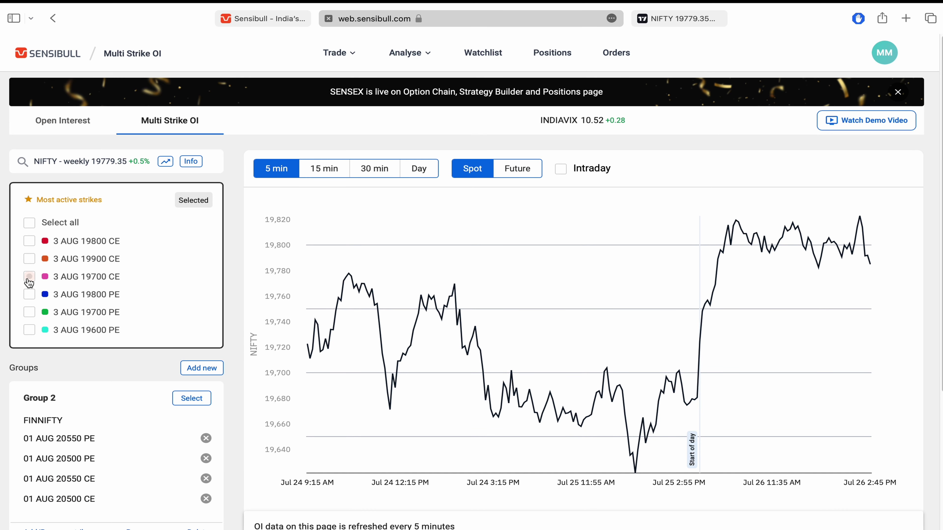
{"action": "left_click", "coordinate": [29, 277]}
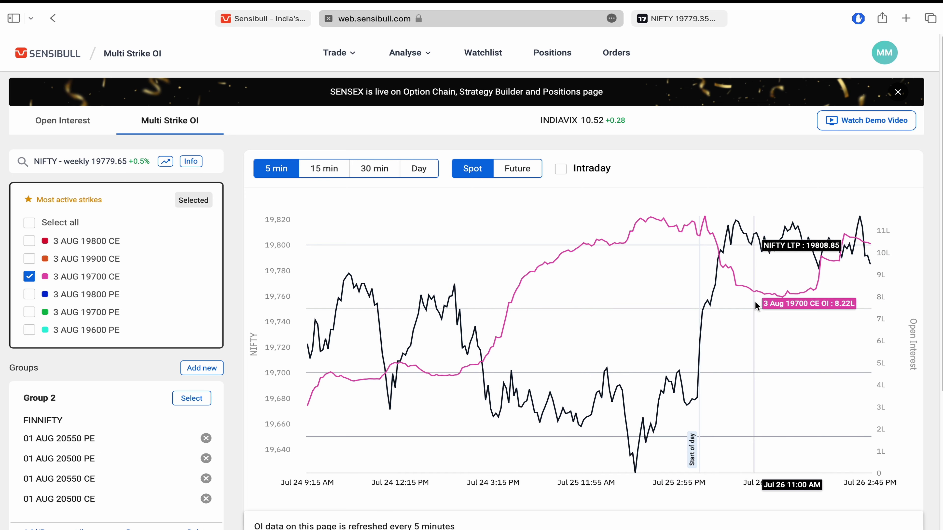
{"action": "scroll", "coordinate": [783, 367], "scroll_direction": "up", "scroll_amount": 3}
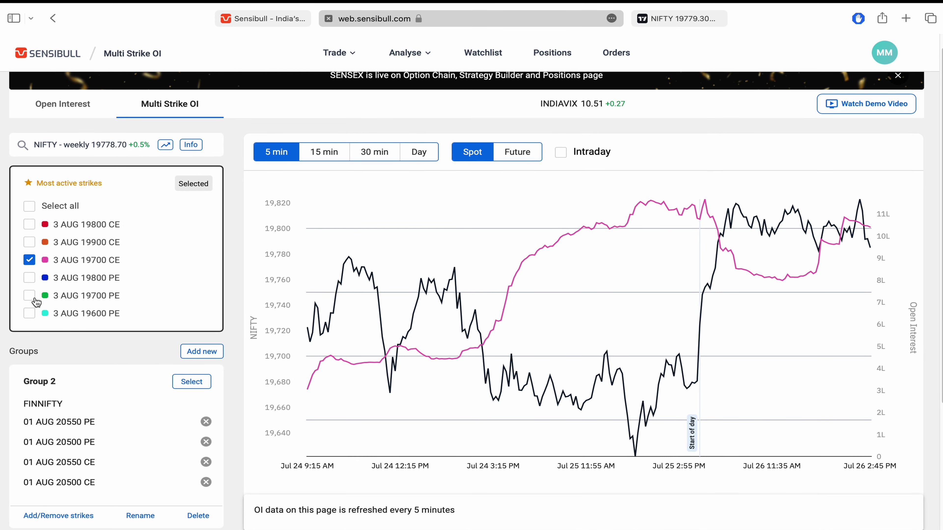
{"action": "left_click", "coordinate": [30, 296]}
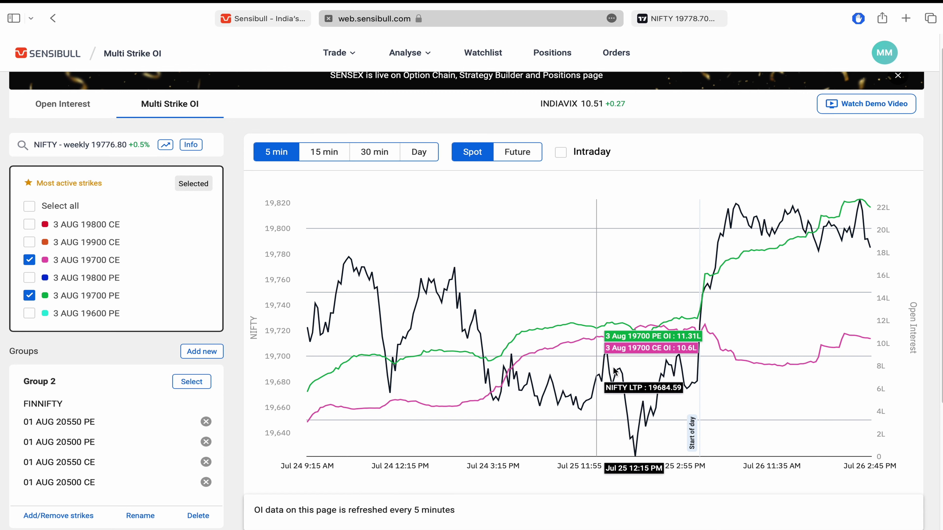
Compare the plotted open interest by showing the 3 AUG 19700 PE alone, both strikes together, and the 3 AUG 19700 CE alone.
{"action": "left_click", "coordinate": [35, 262]}
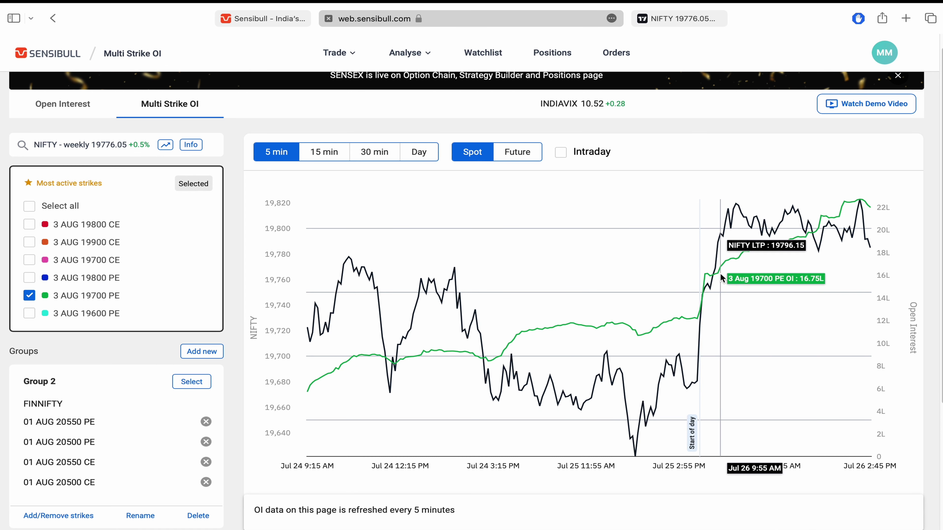
{"action": "left_click", "coordinate": [29, 261]}
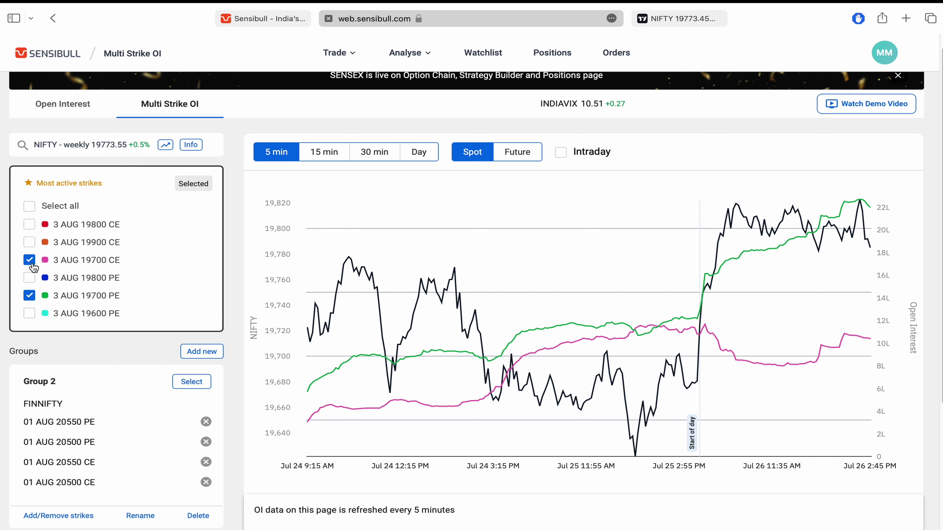
{"action": "left_click", "coordinate": [31, 296]}
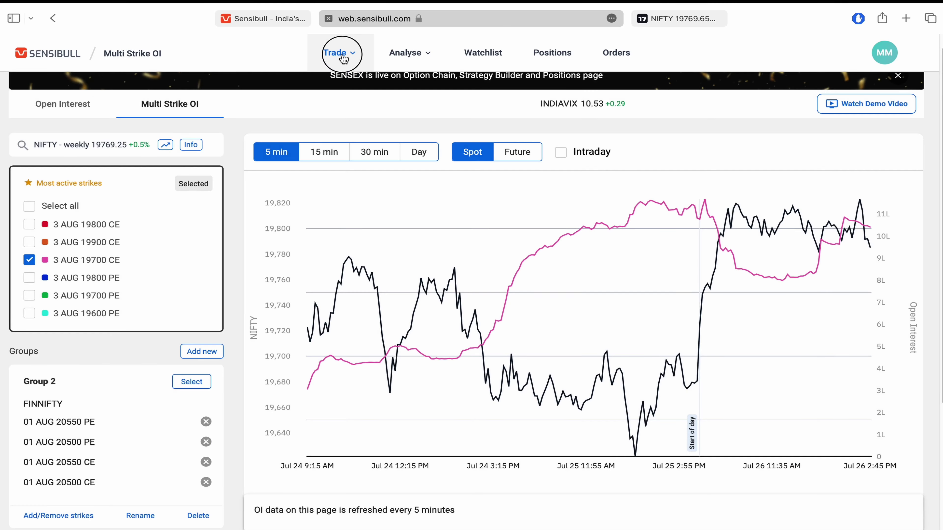
Open the Strategy Wizard and select NIFTY as the stock.
{"action": "left_click", "coordinate": [338, 52]}
{"action": "left_click", "coordinate": [214, 172]}
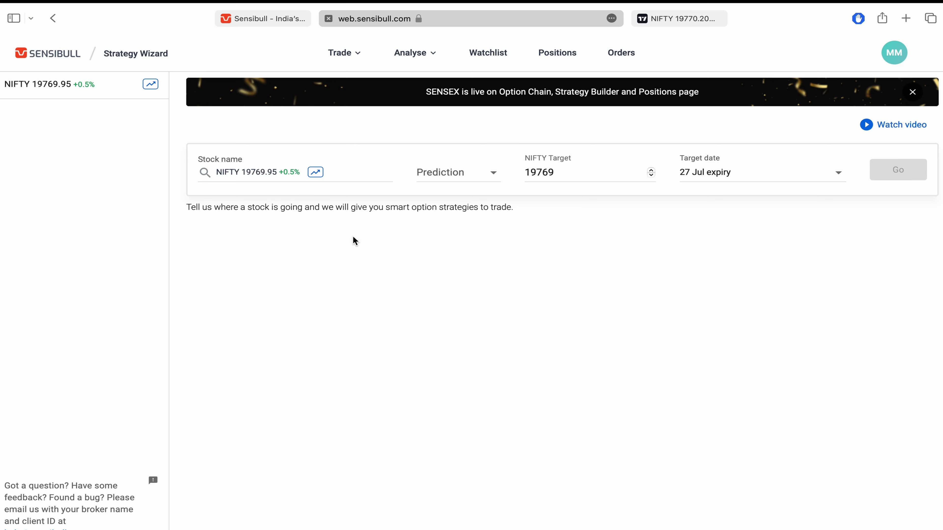
{"action": "left_click", "coordinate": [259, 175]}
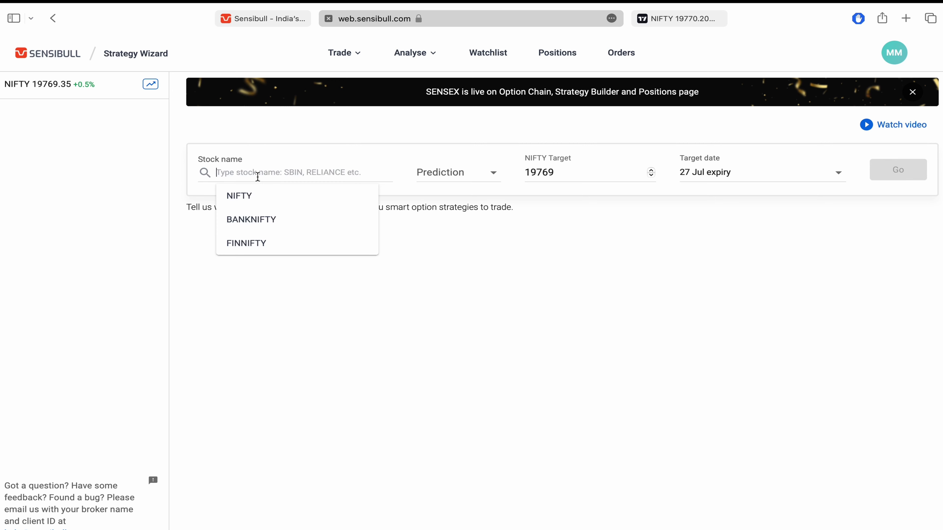
{"action": "left_click", "coordinate": [251, 200]}
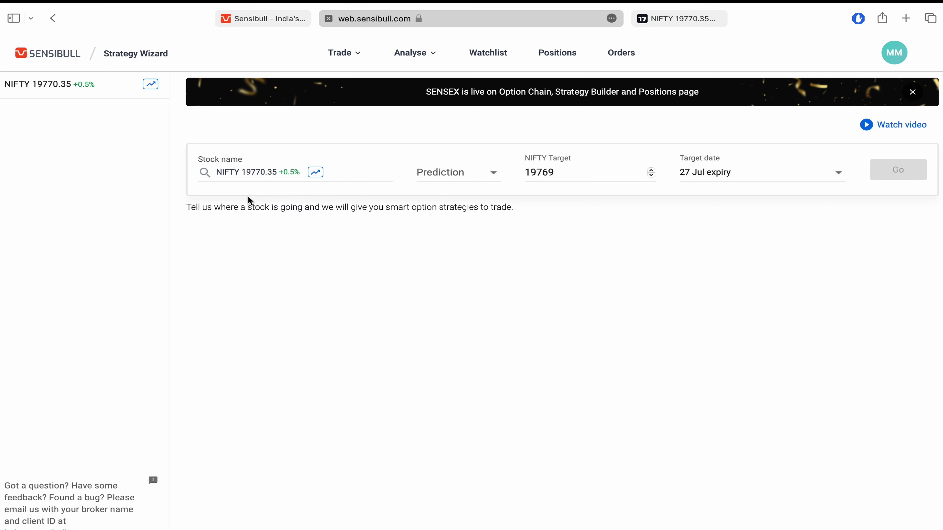
Generate option trades for a prediction of NIFTY above 19800.
{"action": "left_click", "coordinate": [482, 177]}
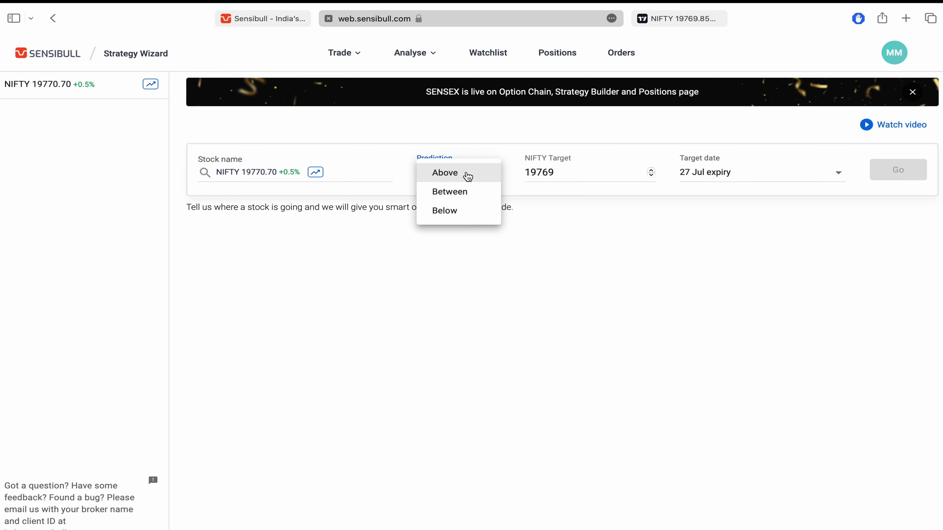
{"action": "left_click", "coordinate": [469, 177]}
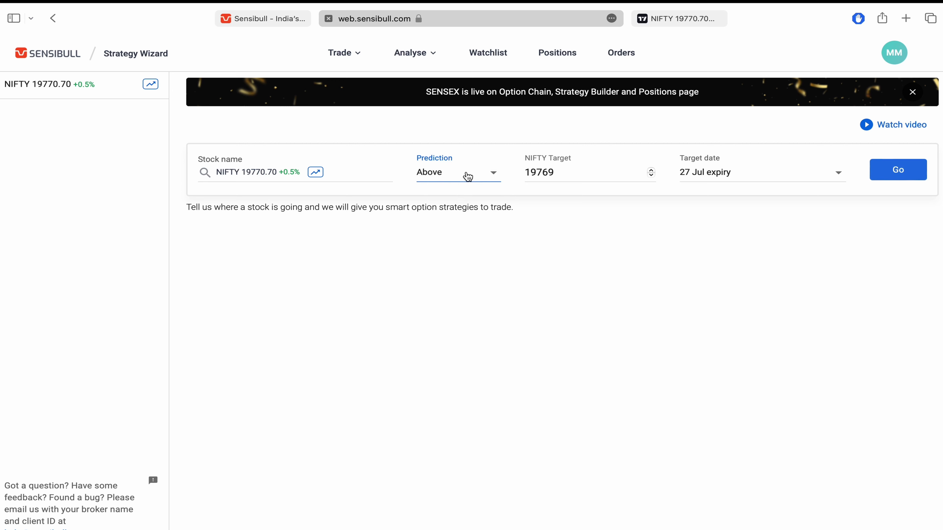
{"action": "left_click", "coordinate": [575, 170]}
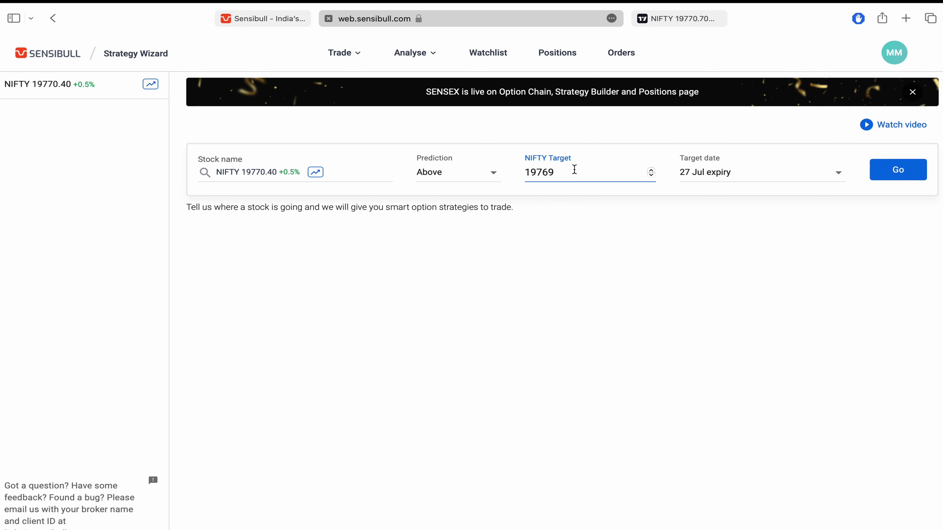
{"action": "key", "text": "BackSpace"}
{"action": "key", "text": "BackSpace"}
{"action": "key", "text": "BackSpace"}
{"action": "type", "text": "800"}
{"action": "left_click", "coordinate": [887, 179]}
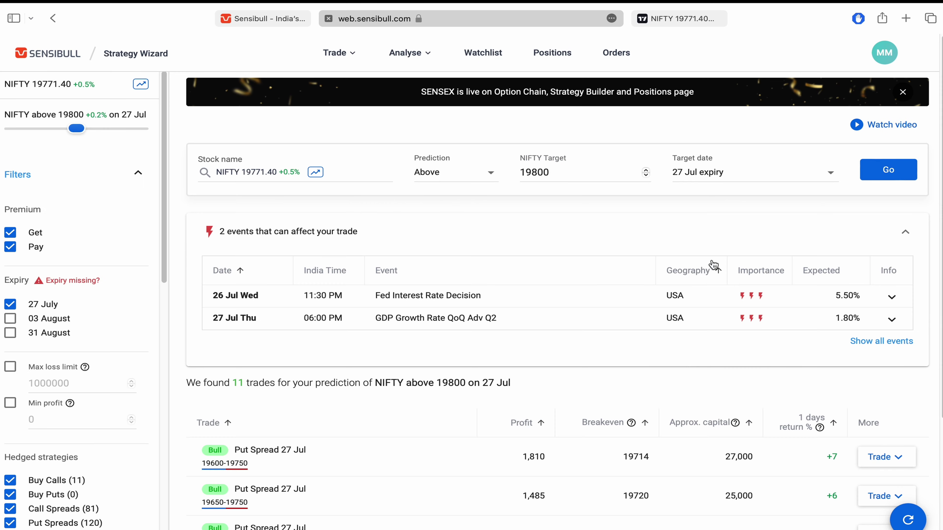
{"action": "scroll", "coordinate": [709, 266], "scroll_direction": "down", "scroll_amount": 4}
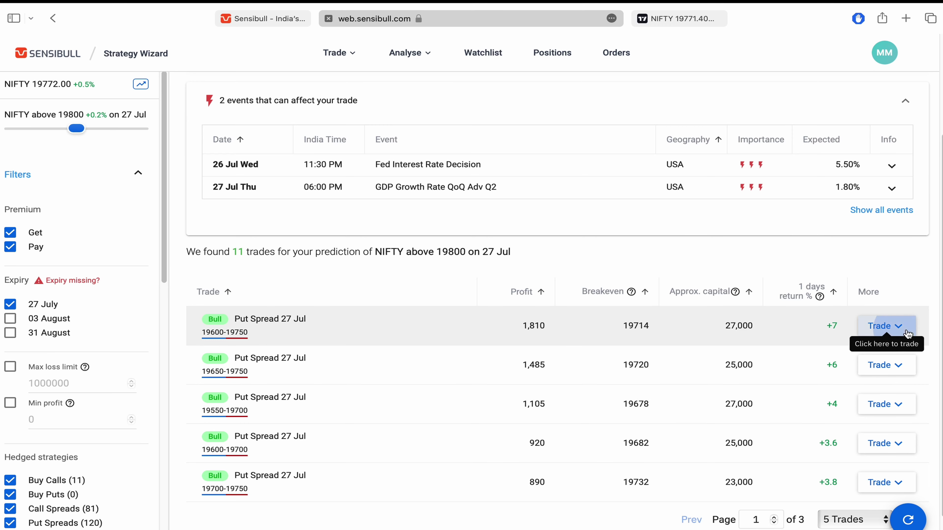
{"action": "left_click", "coordinate": [906, 332]}
{"action": "scroll", "coordinate": [599, 305], "scroll_direction": "down", "scroll_amount": 5}
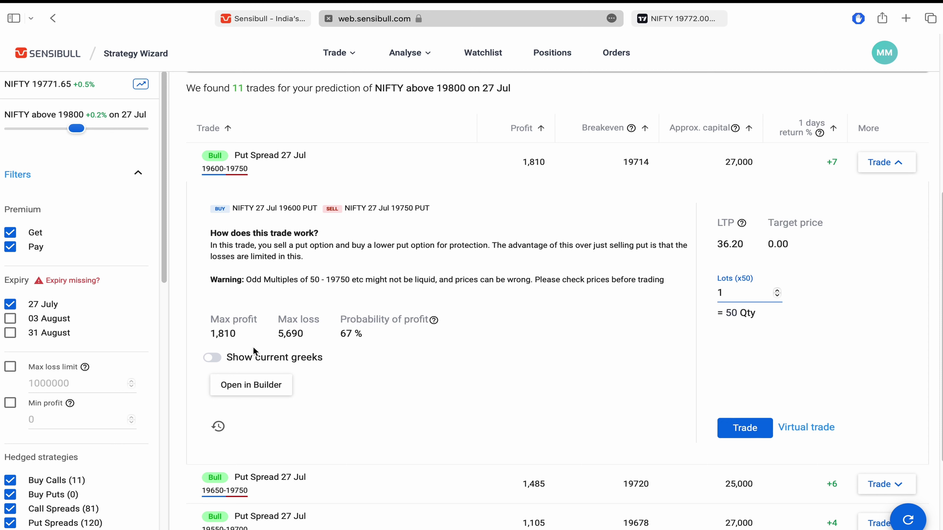
{"action": "double_click", "coordinate": [211, 332]}
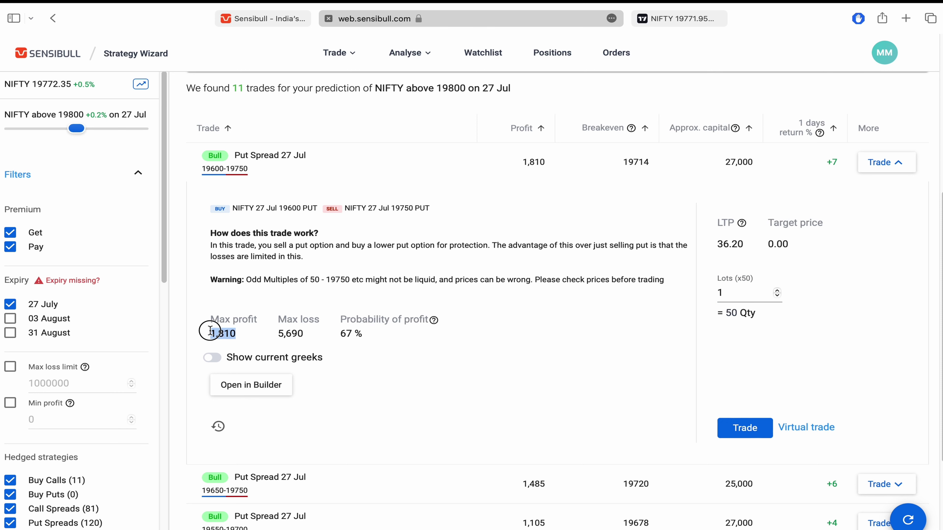
{"action": "left_click_drag", "start_coordinate": [276, 332], "coordinate": [307, 334]}
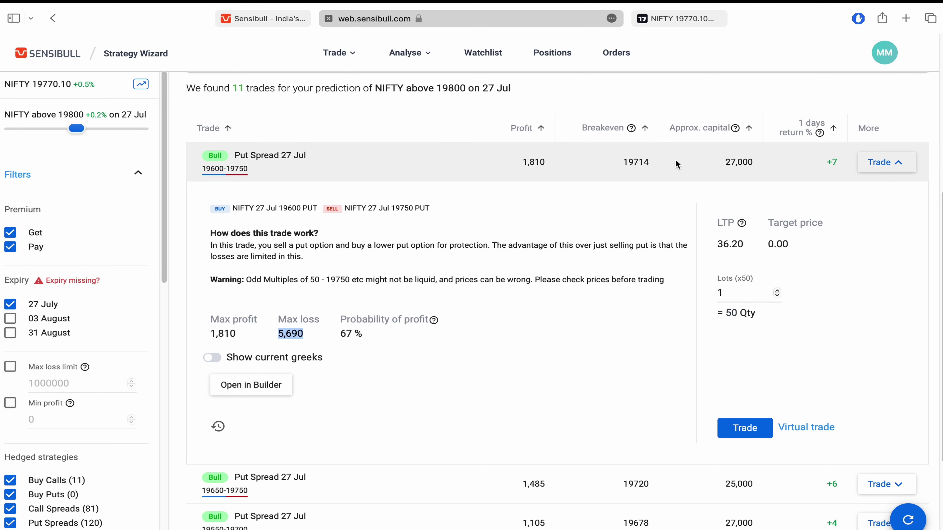
{"action": "double_click", "coordinate": [753, 162]}
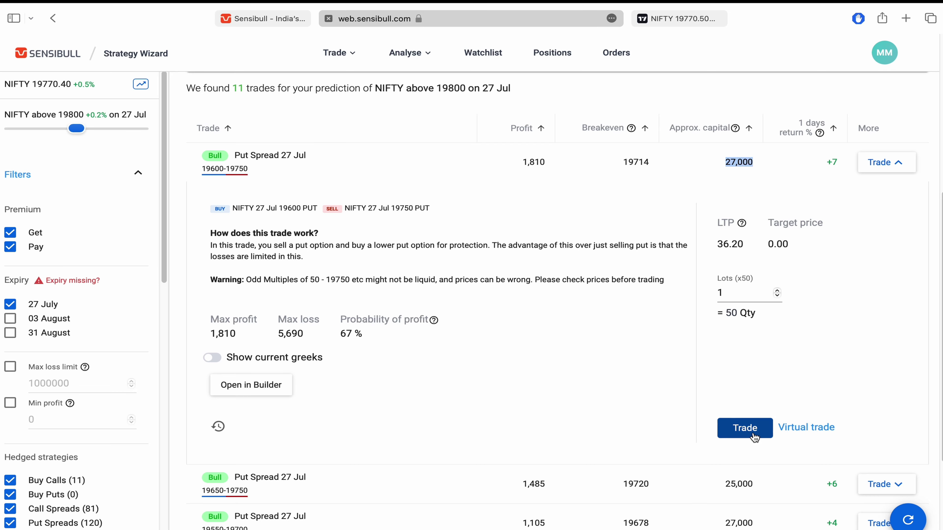
{"action": "scroll", "coordinate": [755, 438], "scroll_direction": "up", "scroll_amount": 5}
{"action": "scroll", "coordinate": [755, 438], "scroll_direction": "down", "scroll_amount": 3}
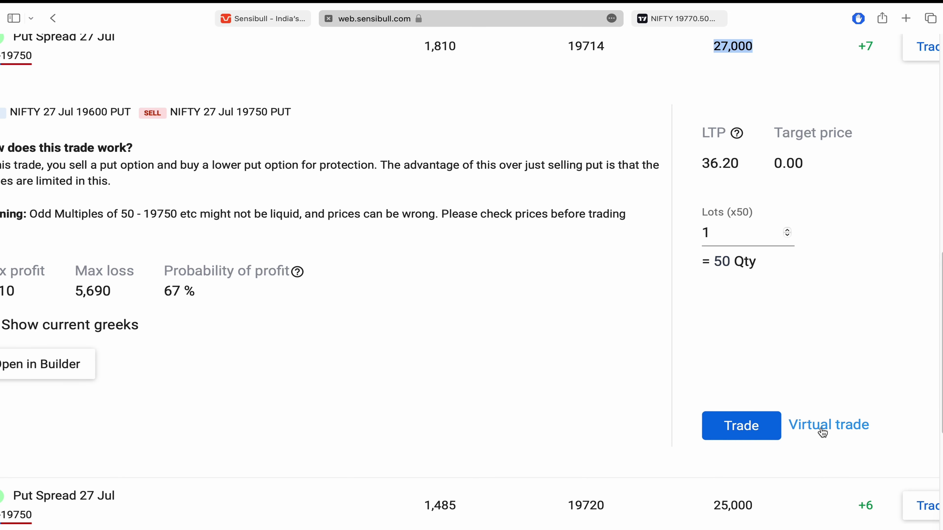
{"action": "scroll", "coordinate": [822, 433], "scroll_direction": "down", "scroll_amount": 5}
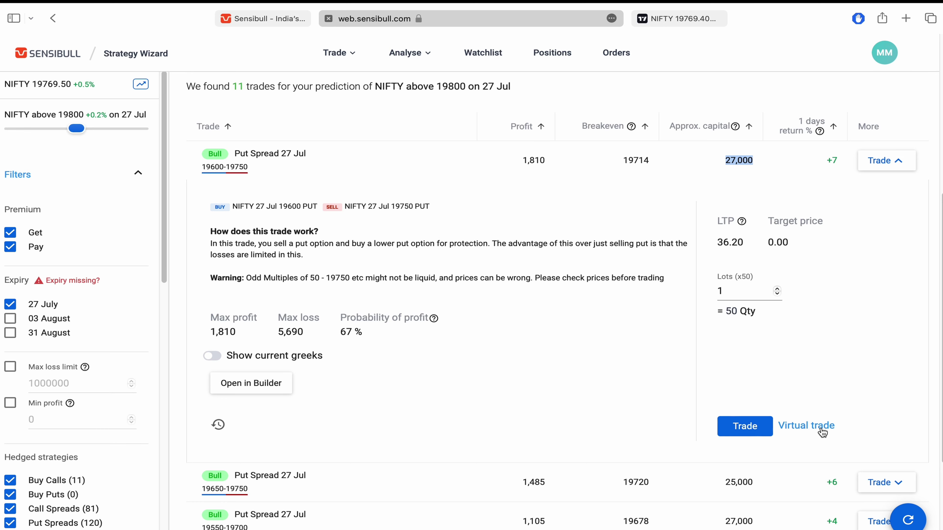
{"action": "scroll", "coordinate": [822, 432], "scroll_direction": "up", "scroll_amount": 8}
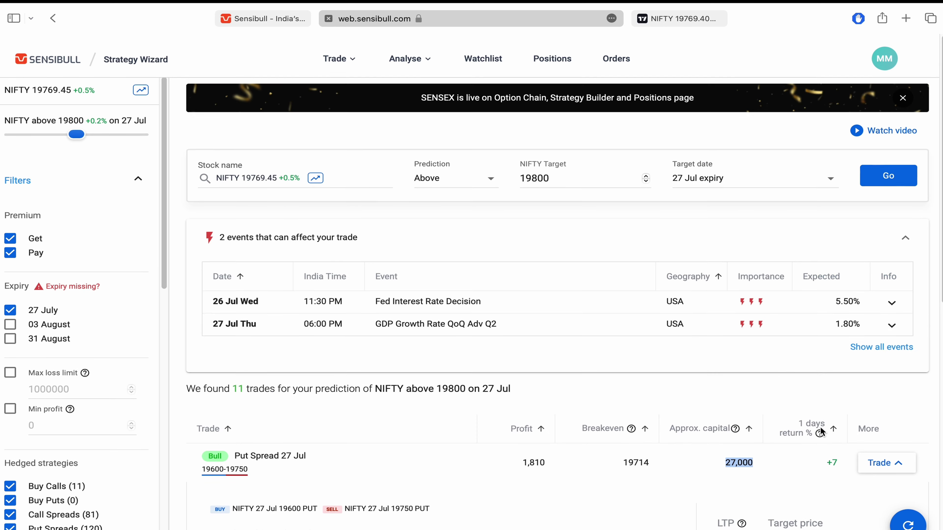
{"action": "mouse_move", "coordinate": [820, 429]}
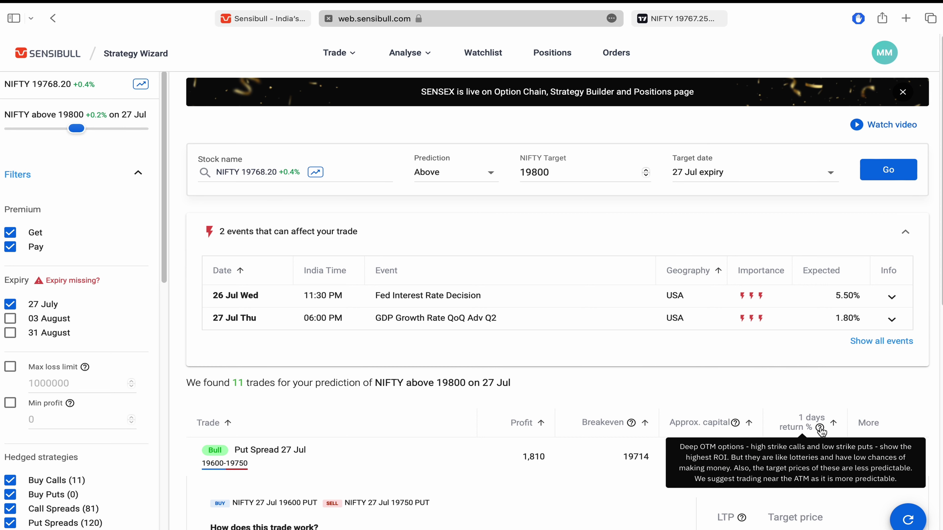
Change the prediction to NIFTY below 19750 and regenerate the suggested trades.
{"action": "left_click", "coordinate": [485, 172]}
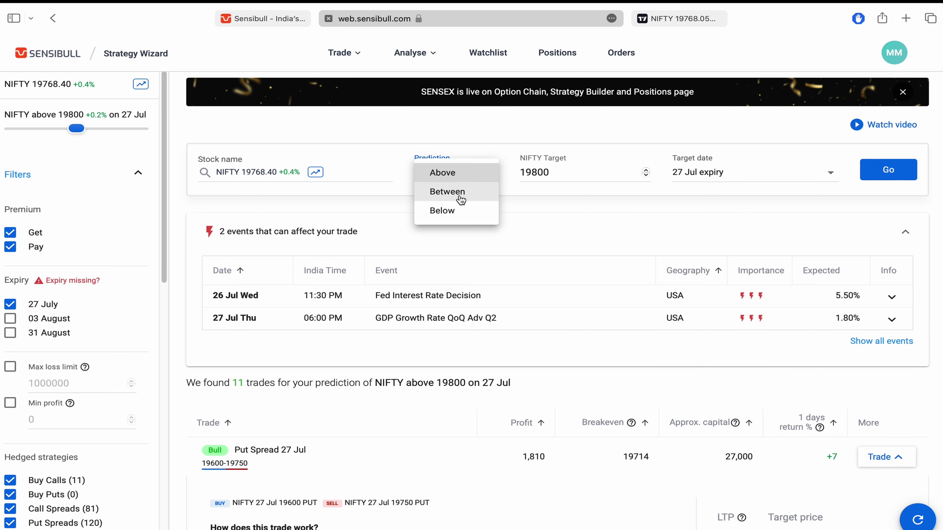
{"action": "left_click", "coordinate": [462, 210]}
{"action": "left_click", "coordinate": [561, 170]}
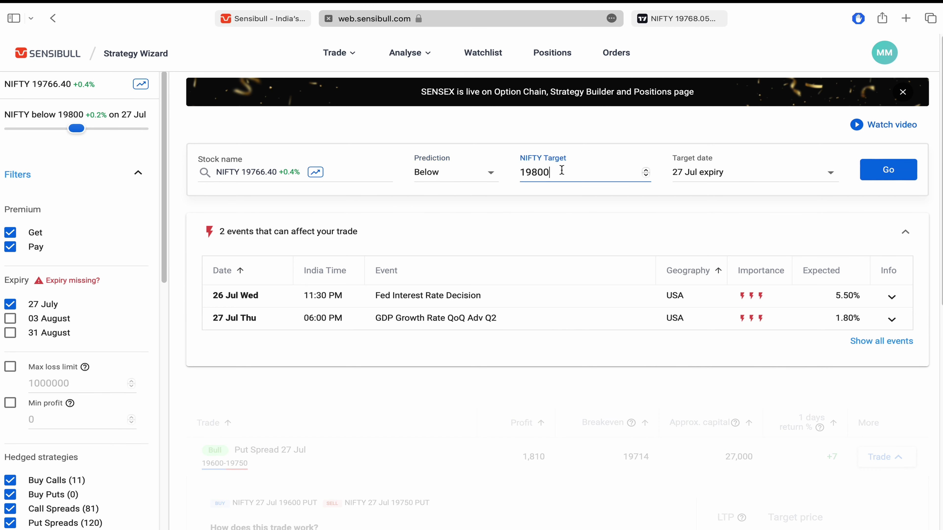
{"action": "key", "text": "BackSpace"}
{"action": "key", "text": "BackSpace"}
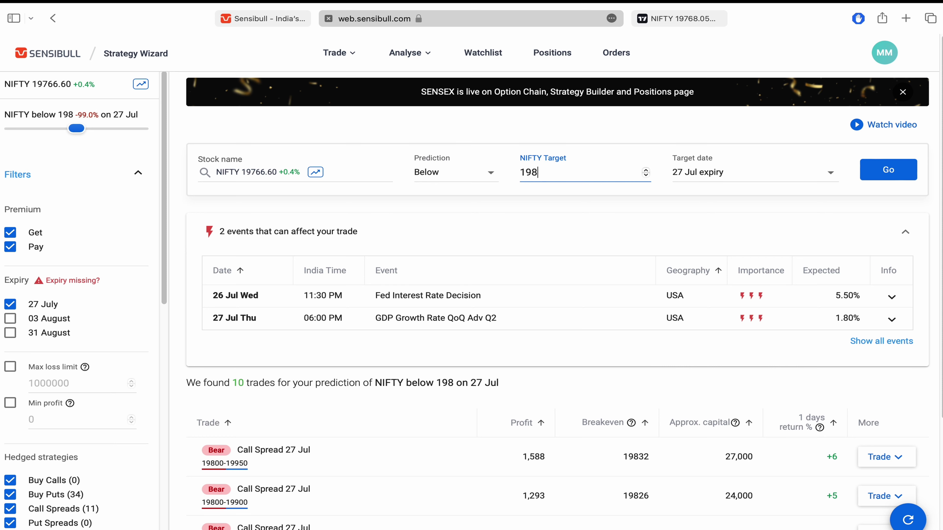
{"action": "type", "text": "750"}
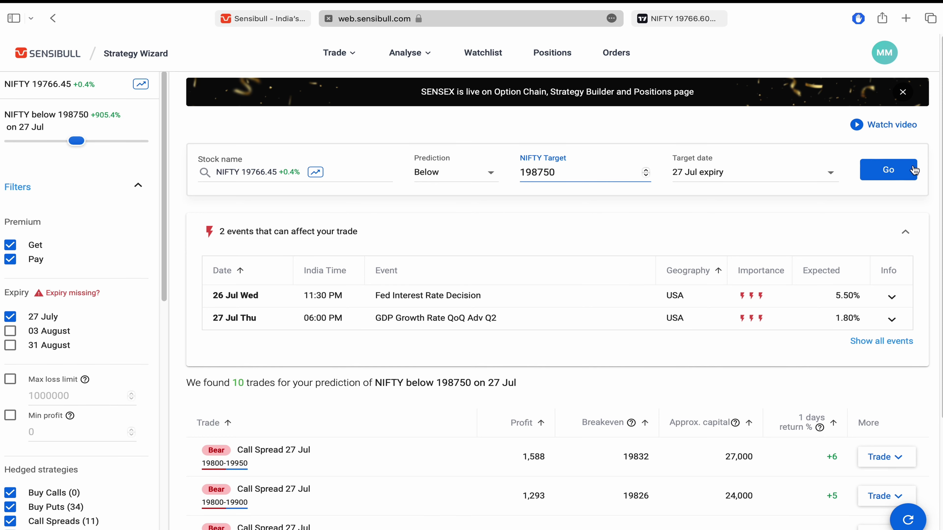
{"action": "left_click", "coordinate": [540, 172]}
{"action": "key", "text": "BackSpace"}
{"action": "left_click", "coordinate": [899, 182]}
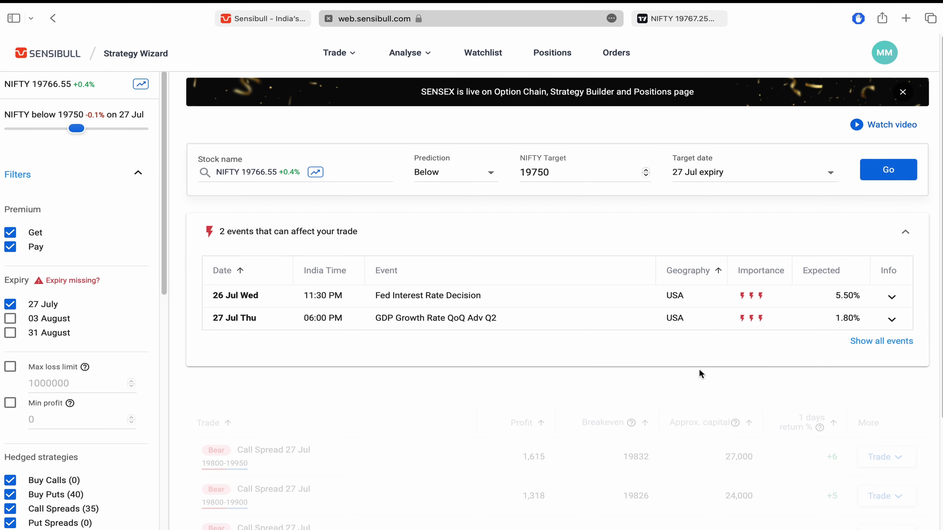
{"action": "scroll", "coordinate": [699, 373], "scroll_direction": "down", "scroll_amount": 5}
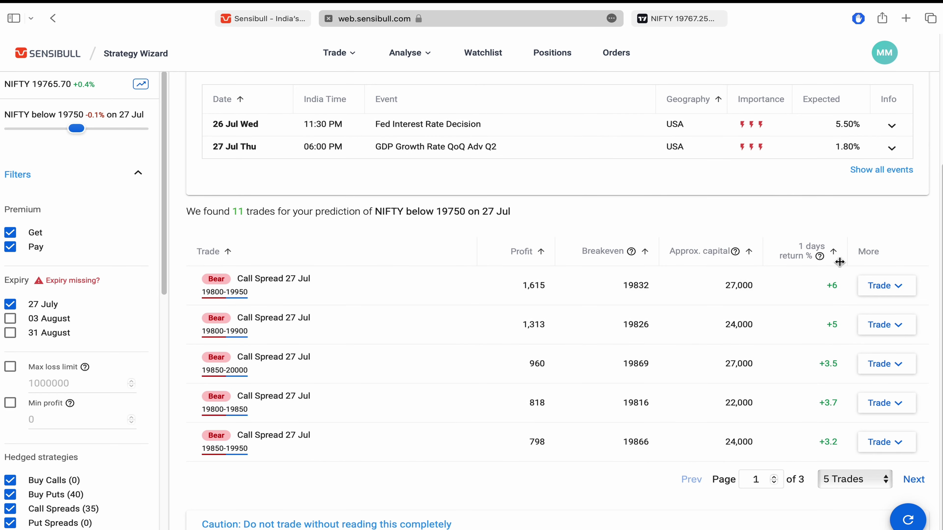
{"action": "left_click", "coordinate": [888, 287]}
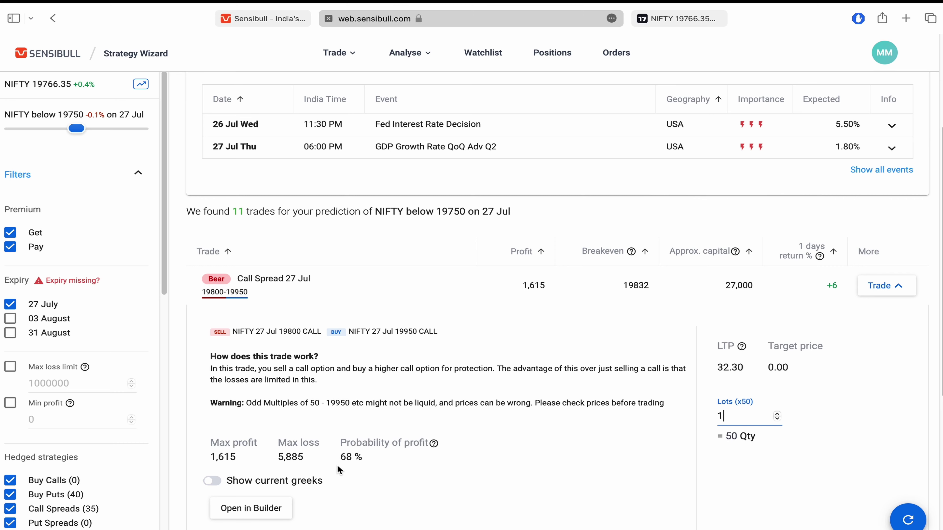
{"action": "scroll", "coordinate": [337, 464], "scroll_direction": "down", "scroll_amount": 3}
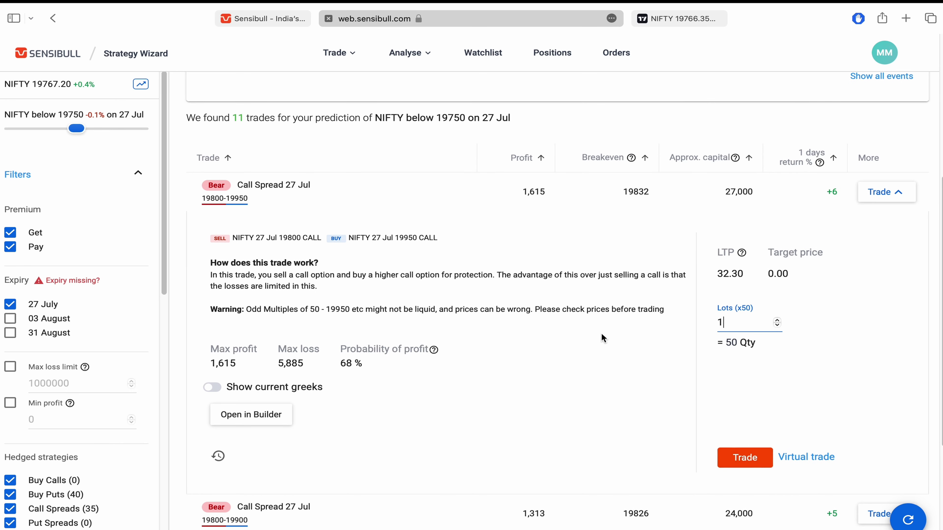
Open Easy Options and choose Neutral as the prediction for NIFTY tomorrow.
{"action": "scroll", "coordinate": [602, 333], "scroll_direction": "up", "scroll_amount": 10}
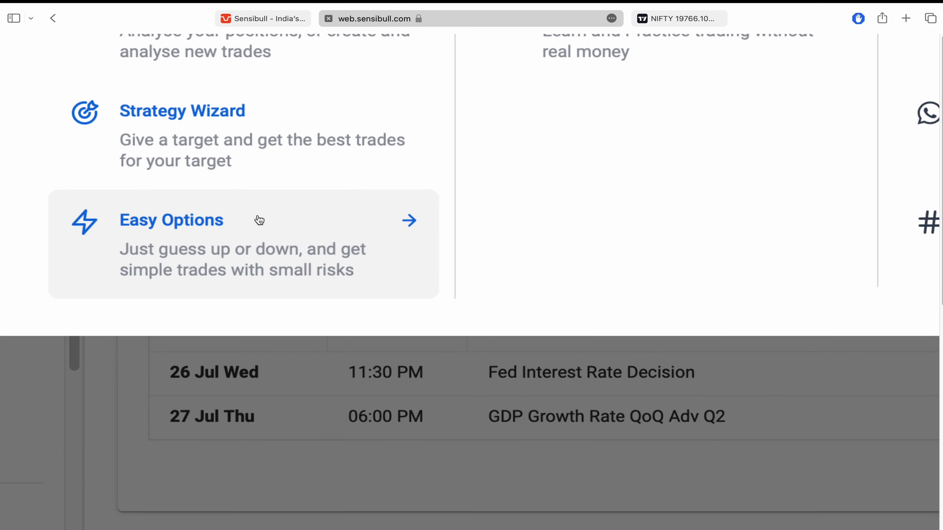
{"action": "left_click", "coordinate": [260, 220]}
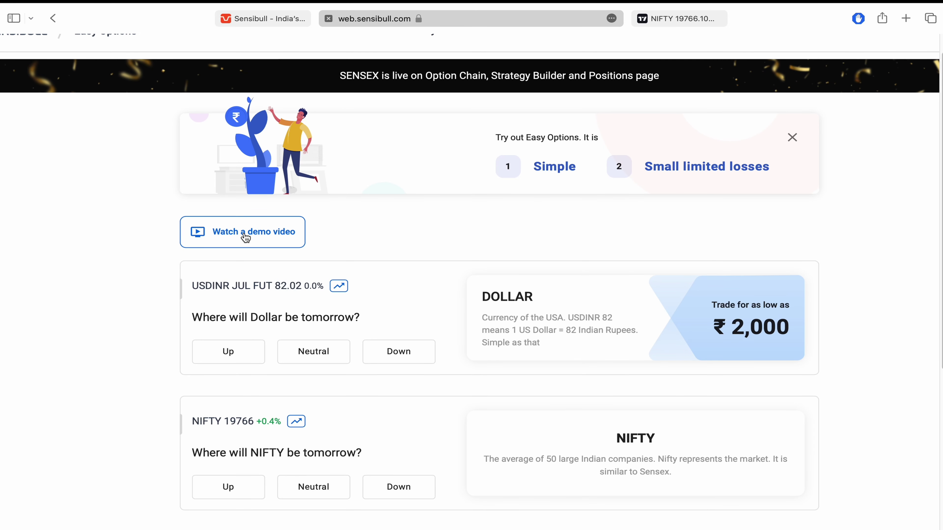
{"action": "scroll", "coordinate": [245, 237], "scroll_direction": "down", "scroll_amount": 5}
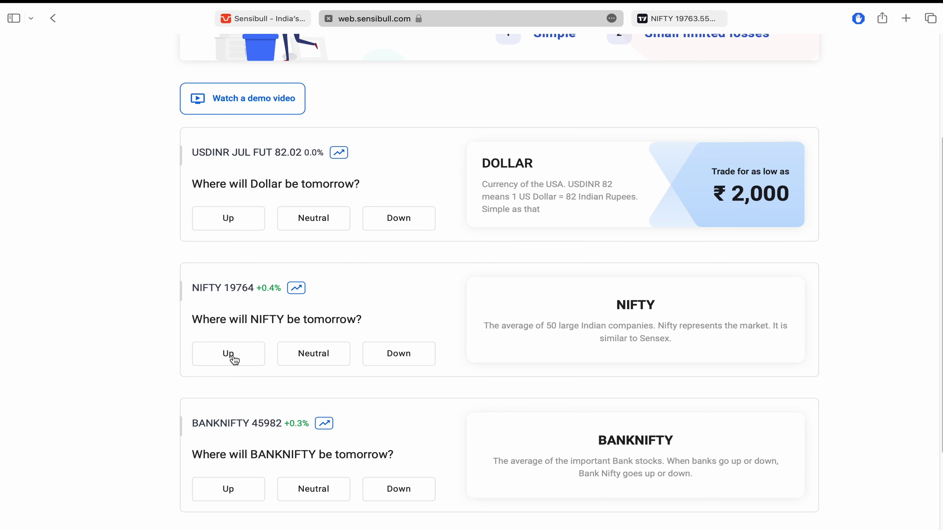
{"action": "left_click", "coordinate": [321, 361]}
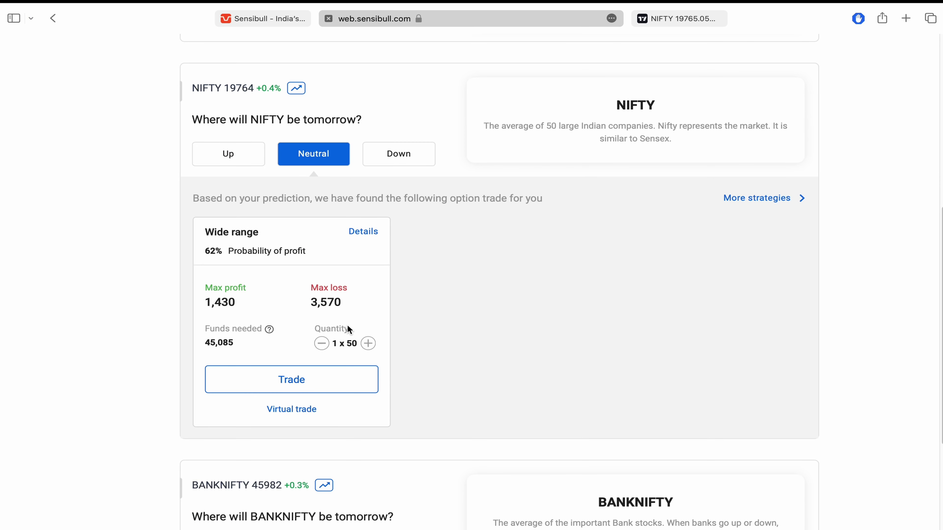
Check the max profit and funds needed for the neutral Wide range trade on NIFTY.
{"action": "left_click", "coordinate": [206, 305]}
{"action": "left_click_drag", "start_coordinate": [208, 308], "coordinate": [231, 306]}
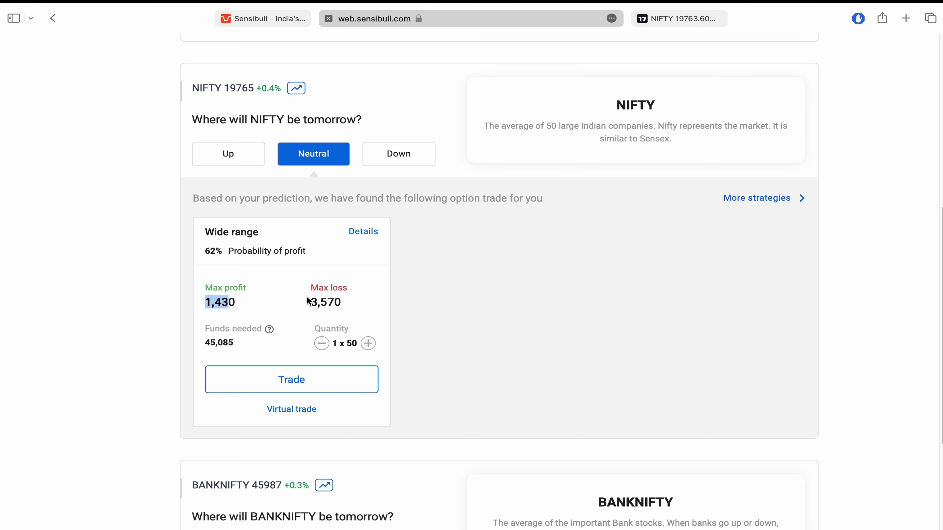
{"action": "left_click", "coordinate": [214, 349]}
{"action": "left_click_drag", "start_coordinate": [214, 349], "coordinate": [380, 214]}
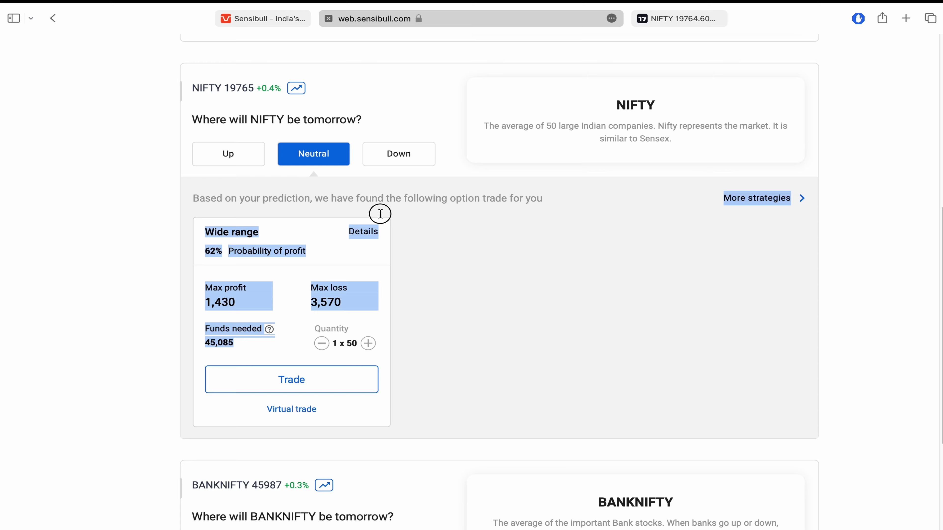
Open the Wide range trade's details and examine its profit and loss ranges, breakevens, probability of profit and option legs.
{"action": "left_click", "coordinate": [363, 232]}
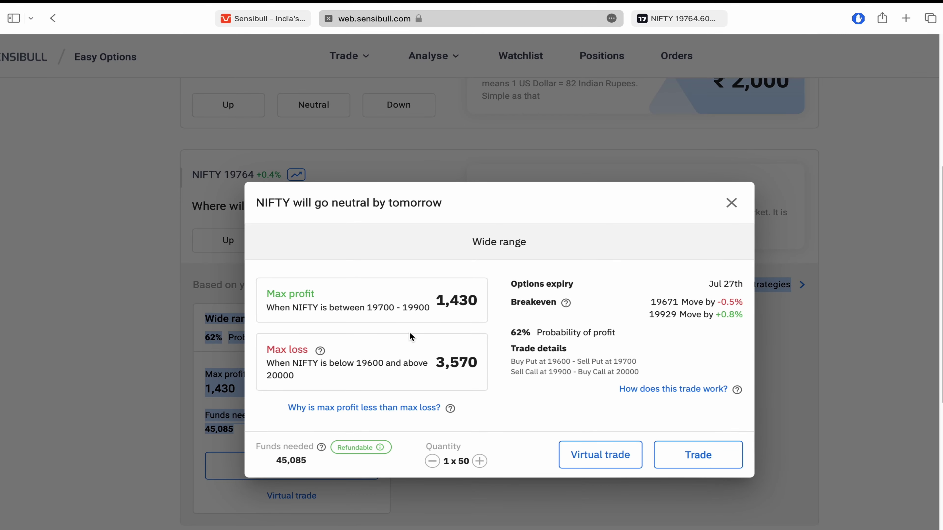
{"action": "scroll", "coordinate": [615, 394], "scroll_direction": "up", "scroll_amount": 5}
{"action": "scroll", "coordinate": [615, 394], "scroll_direction": "down", "scroll_amount": 5}
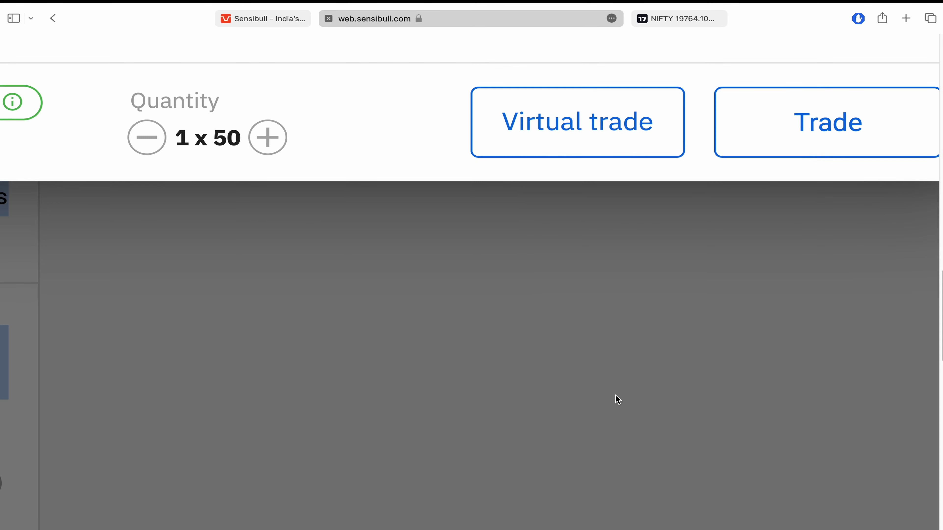
{"action": "scroll", "coordinate": [618, 399], "scroll_direction": "down", "scroll_amount": 5}
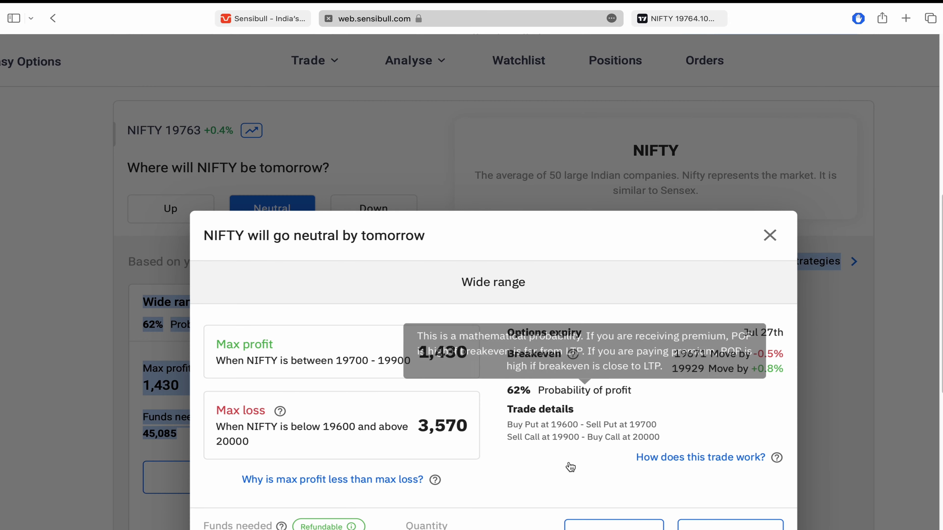
{"action": "scroll", "coordinate": [571, 467], "scroll_direction": "up", "scroll_amount": 5}
{"action": "scroll", "coordinate": [571, 467], "scroll_direction": "down", "scroll_amount": 5}
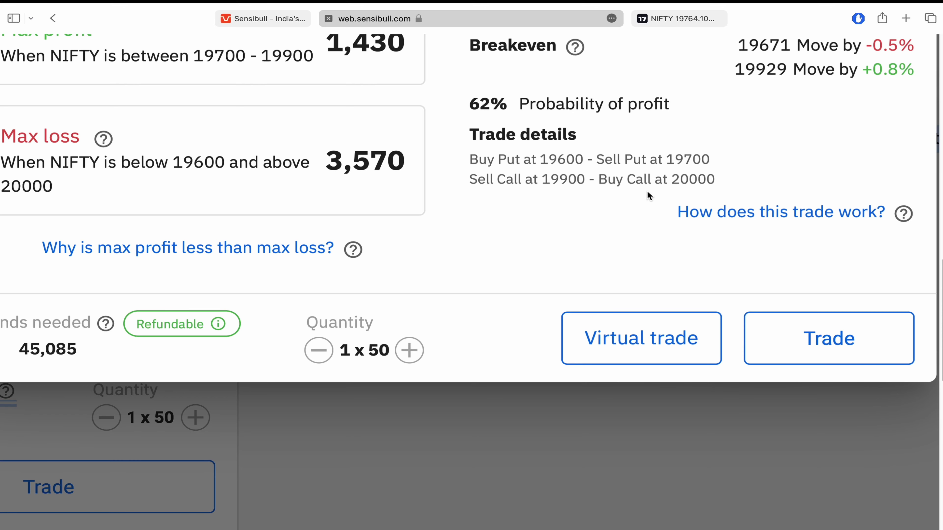
{"action": "scroll", "coordinate": [649, 195], "scroll_direction": "down", "scroll_amount": 5}
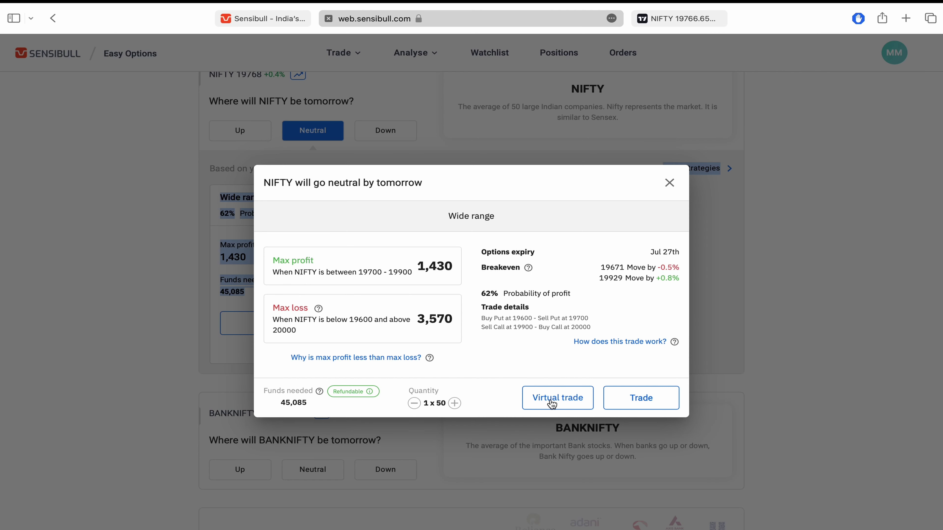
Add the Wide range trade as a virtual trade to a new portfolio named "option" with the strategy name "spread sideways".
{"action": "left_click", "coordinate": [553, 397]}
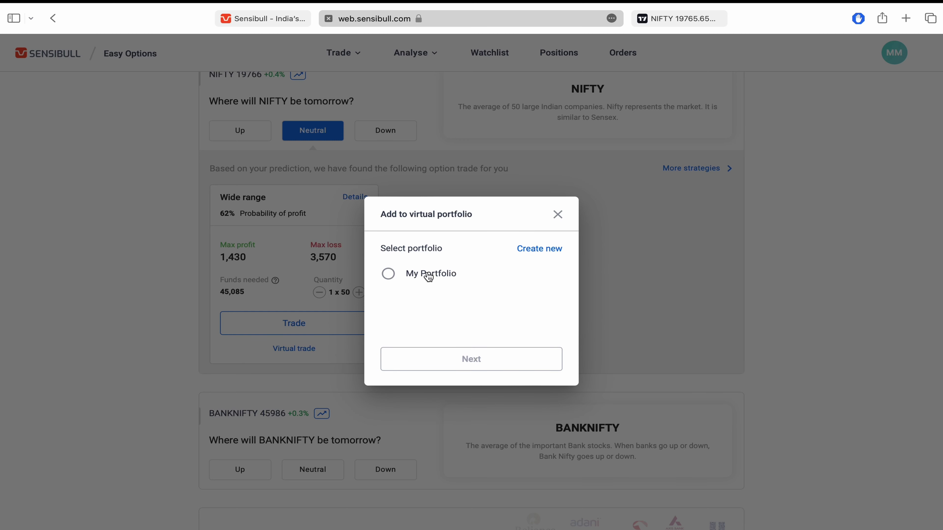
{"action": "left_click", "coordinate": [539, 249]}
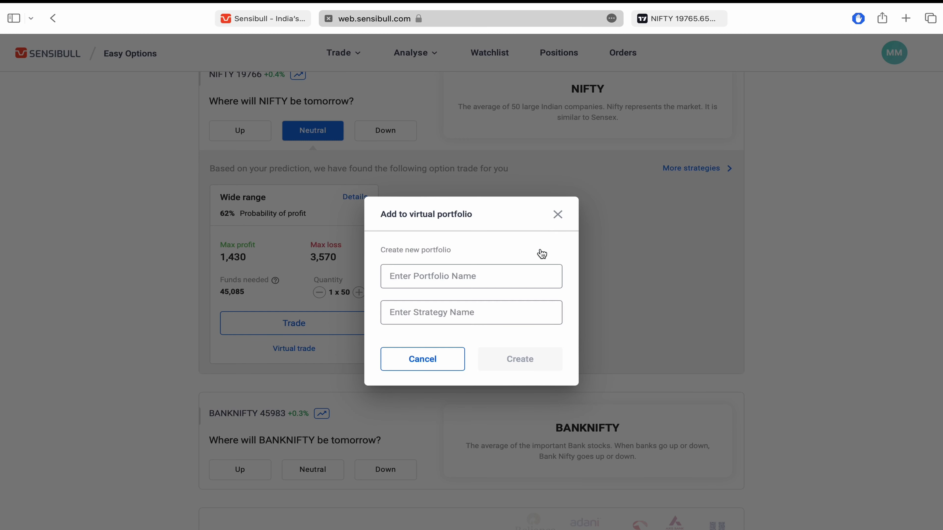
{"action": "left_click", "coordinate": [475, 271]}
{"action": "type", "text": "option"}
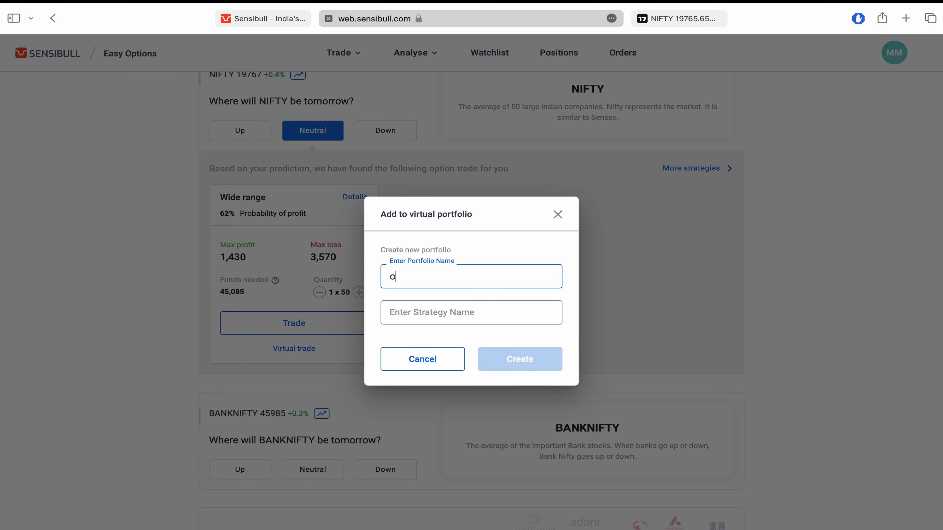
{"action": "left_click", "coordinate": [469, 316]}
{"action": "type", "text": "spread"}
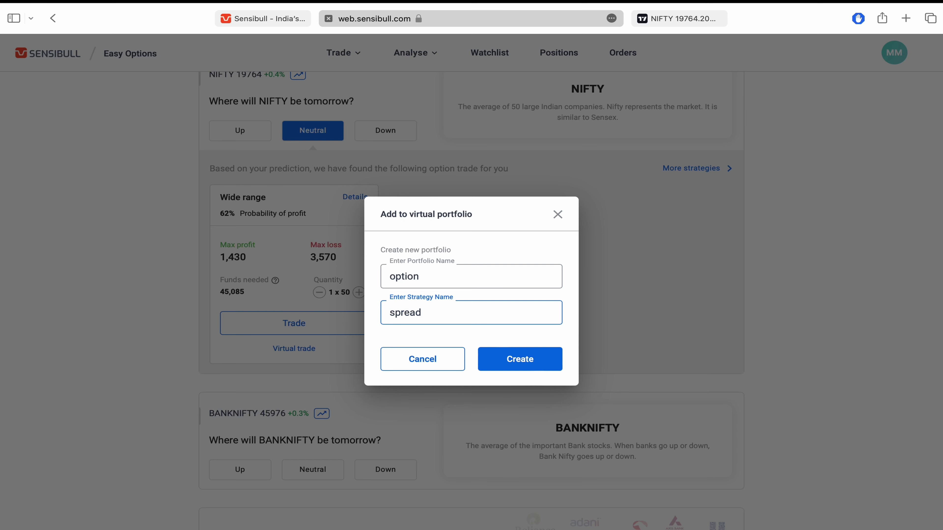
{"action": "type", "text": " sideways"}
{"action": "left_click", "coordinate": [508, 358]}
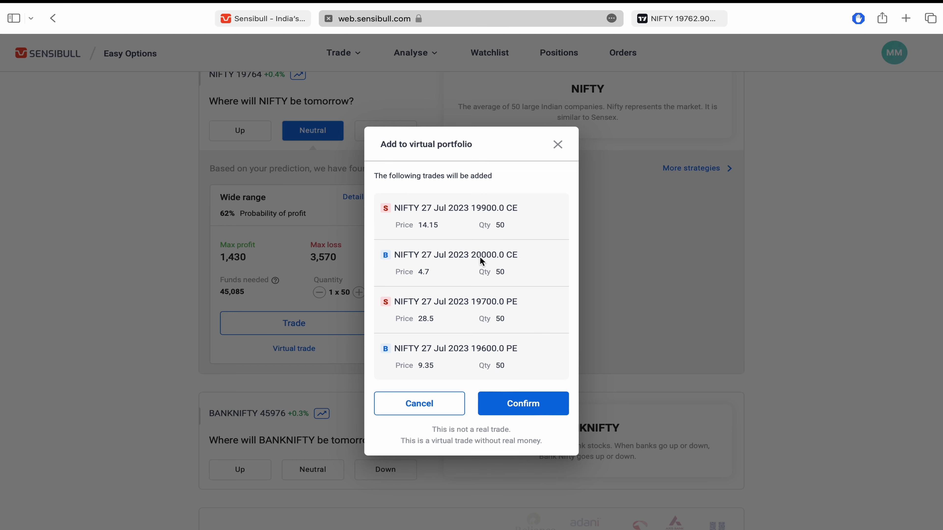
{"action": "left_click", "coordinate": [528, 413]}
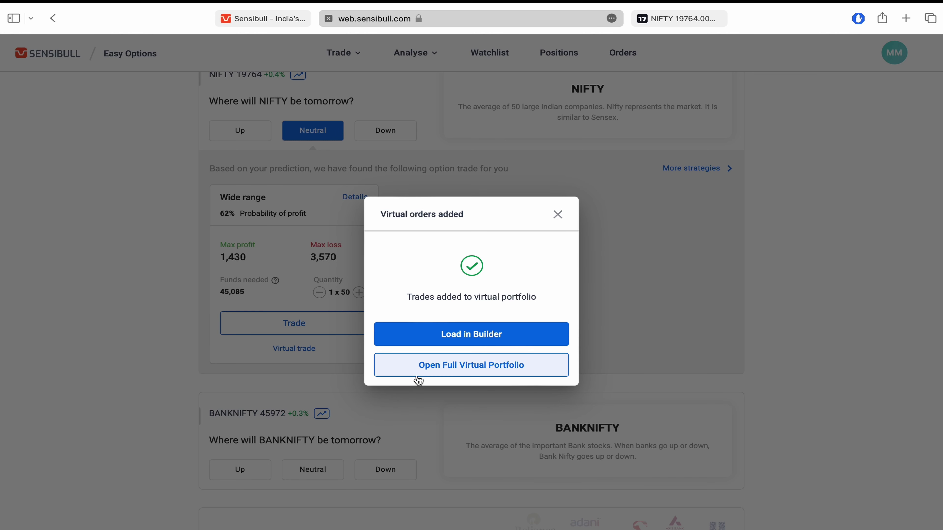
Open the full virtual portfolio and check the unrealized and overall P&L of the spread sideways strategy.
{"action": "scroll", "coordinate": [468, 364], "scroll_direction": "up", "scroll_amount": 5}
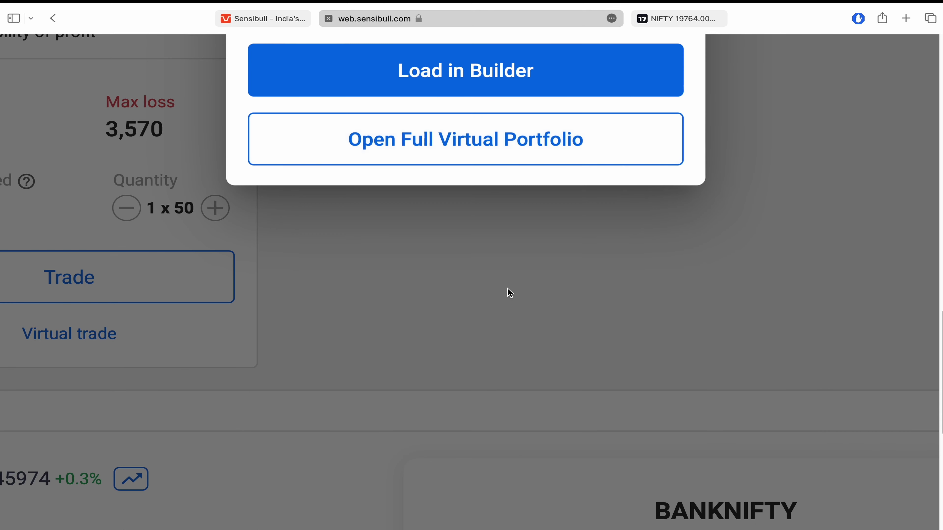
{"action": "scroll", "coordinate": [508, 288], "scroll_direction": "down", "scroll_amount": 5}
{"action": "left_click", "coordinate": [501, 273]}
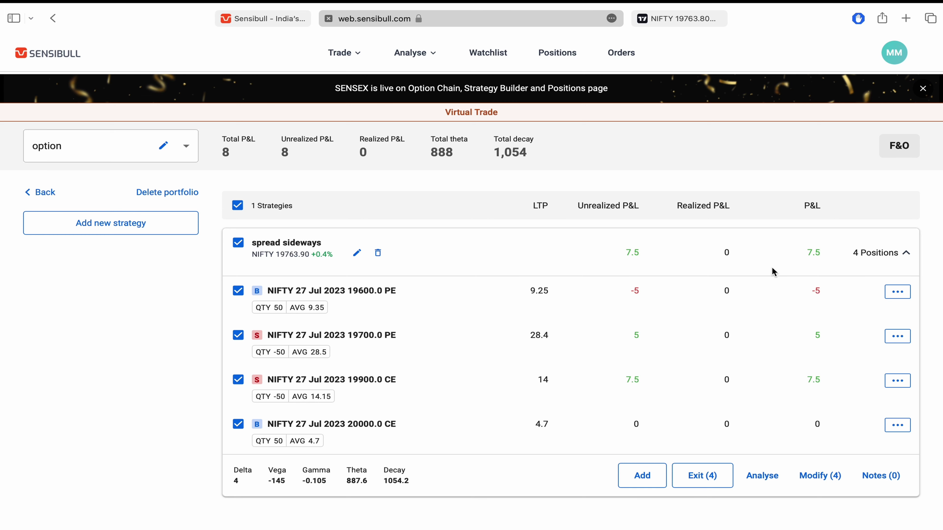
{"action": "scroll", "coordinate": [723, 281], "scroll_direction": "up", "scroll_amount": 3}
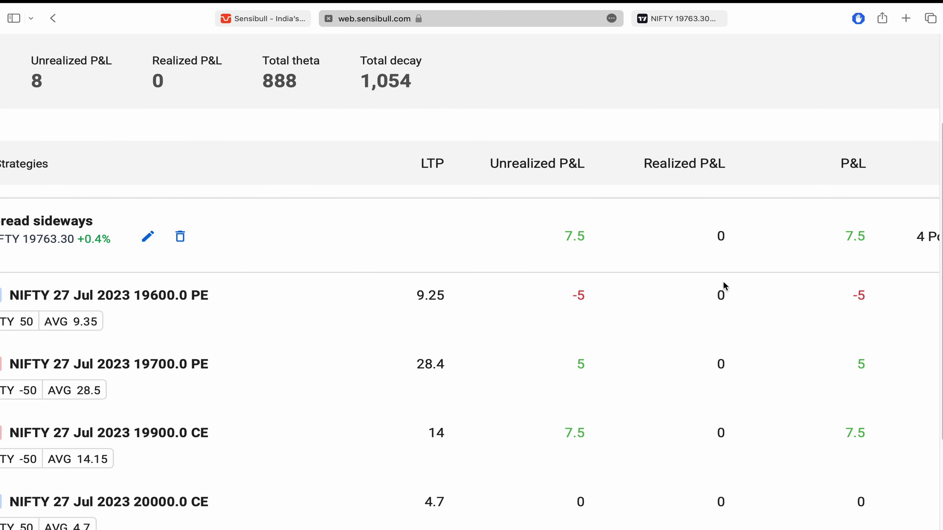
{"action": "left_click_drag", "start_coordinate": [560, 239], "coordinate": [581, 237]}
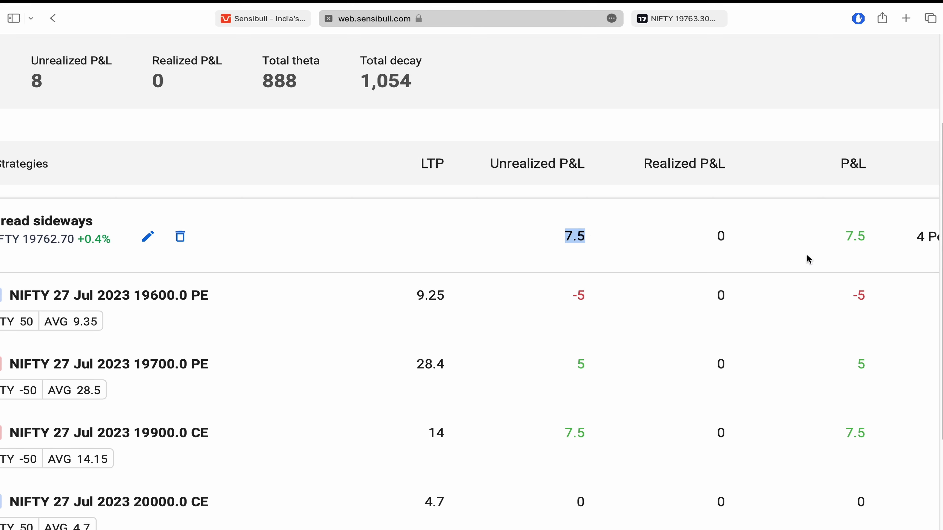
{"action": "left_click", "coordinate": [845, 230]}
{"action": "scroll", "coordinate": [844, 228], "scroll_direction": "down", "scroll_amount": 3}
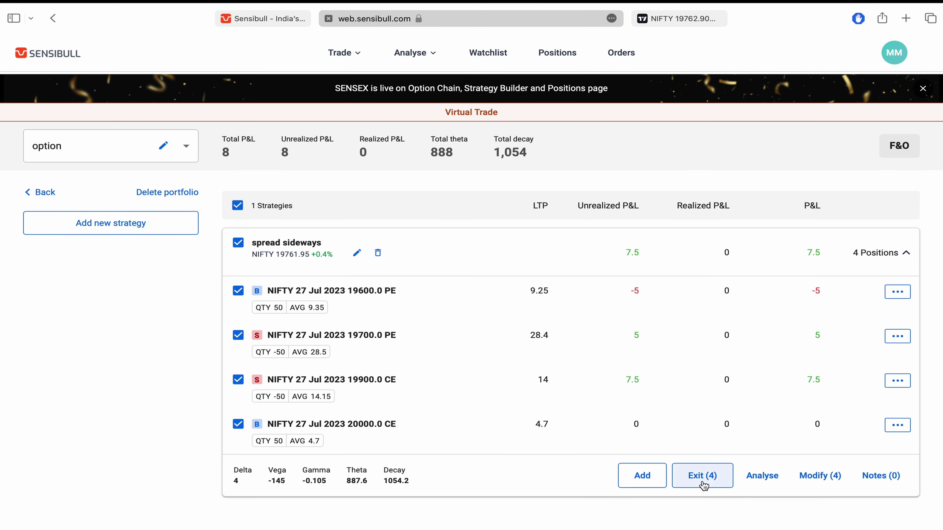
Exit all four virtual positions of the spread sideways strategy.
{"action": "scroll", "coordinate": [705, 486], "scroll_direction": "up", "scroll_amount": 3}
{"action": "left_click", "coordinate": [704, 486]}
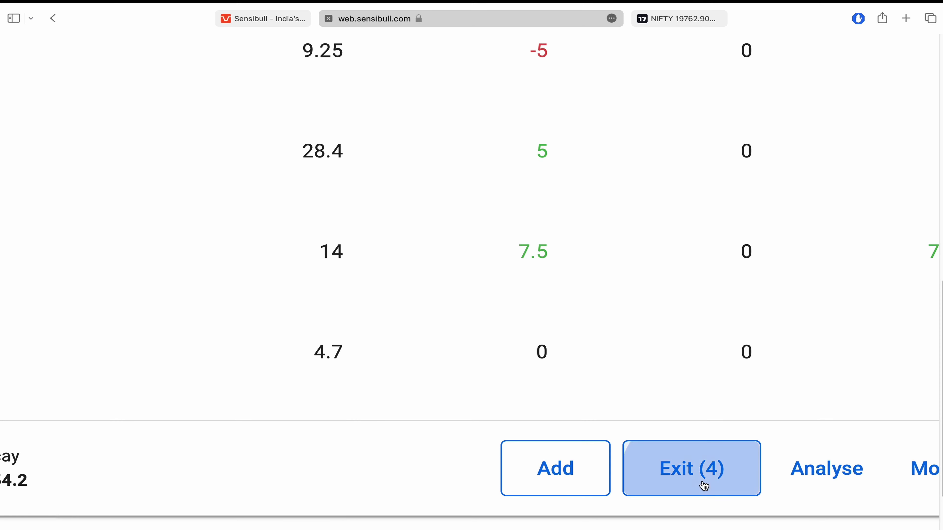
{"action": "scroll", "coordinate": [704, 486], "scroll_direction": "down", "scroll_amount": 3}
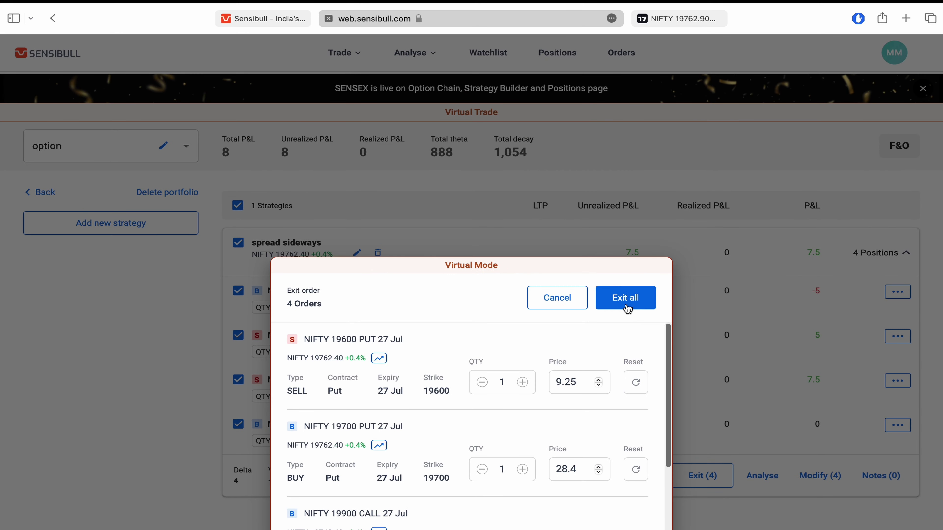
{"action": "left_click", "coordinate": [627, 301]}
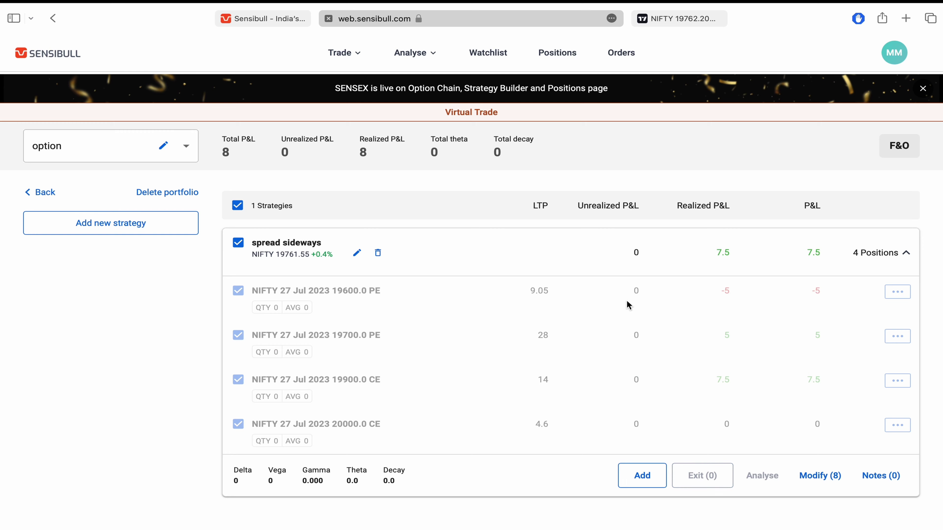
Check the realized P&L of the exited spread sideways strategy.
{"action": "scroll", "coordinate": [749, 265], "scroll_direction": "up", "scroll_amount": 3}
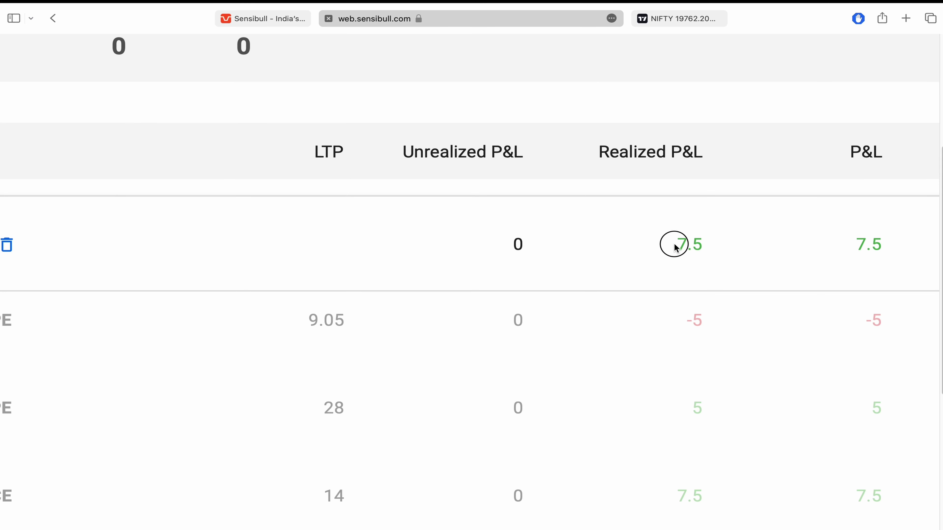
{"action": "double_click", "coordinate": [675, 247]}
{"action": "scroll", "coordinate": [708, 244], "scroll_direction": "down", "scroll_amount": 3}
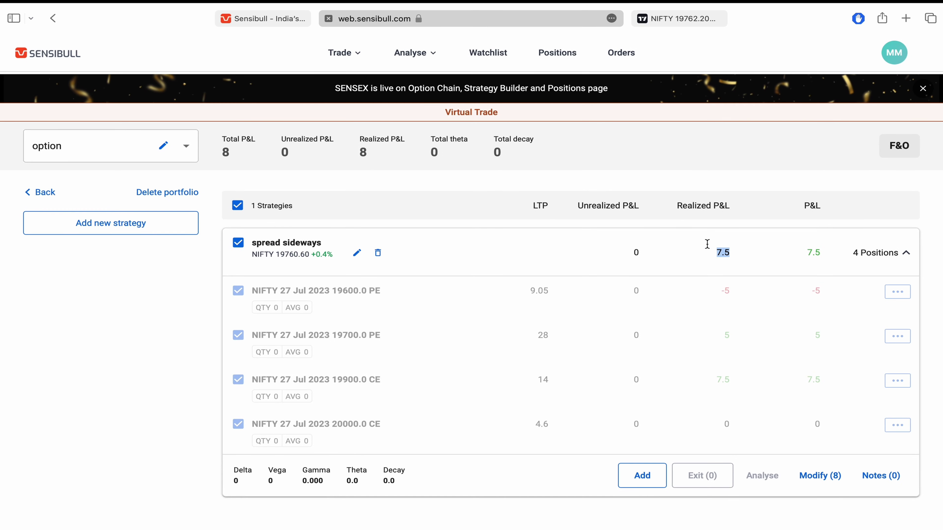